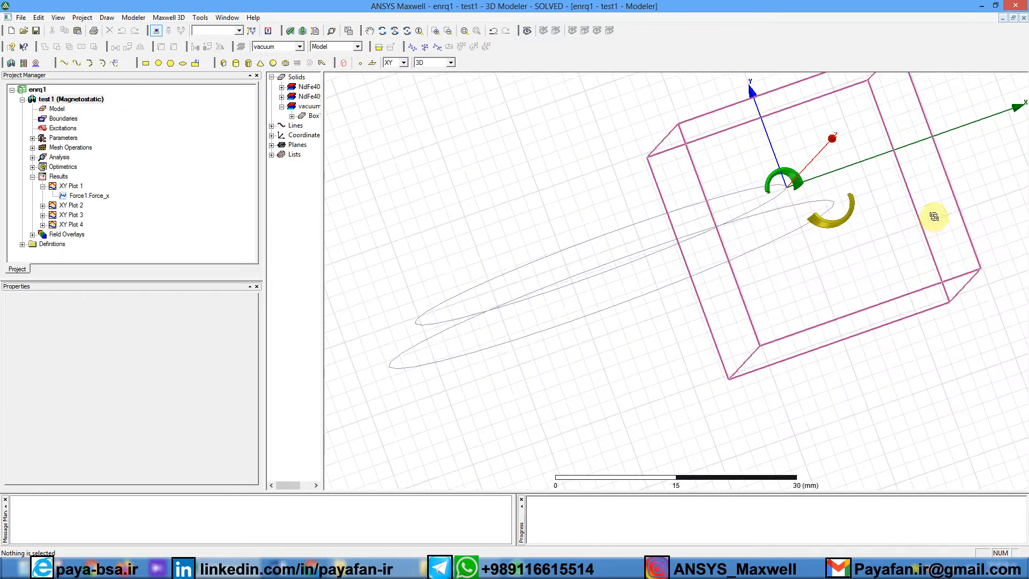
# Step: Insert a new Maxwell 3D design into the enrq1 project and expand its project tree branch
pyautogui.rightClick(913, 258)
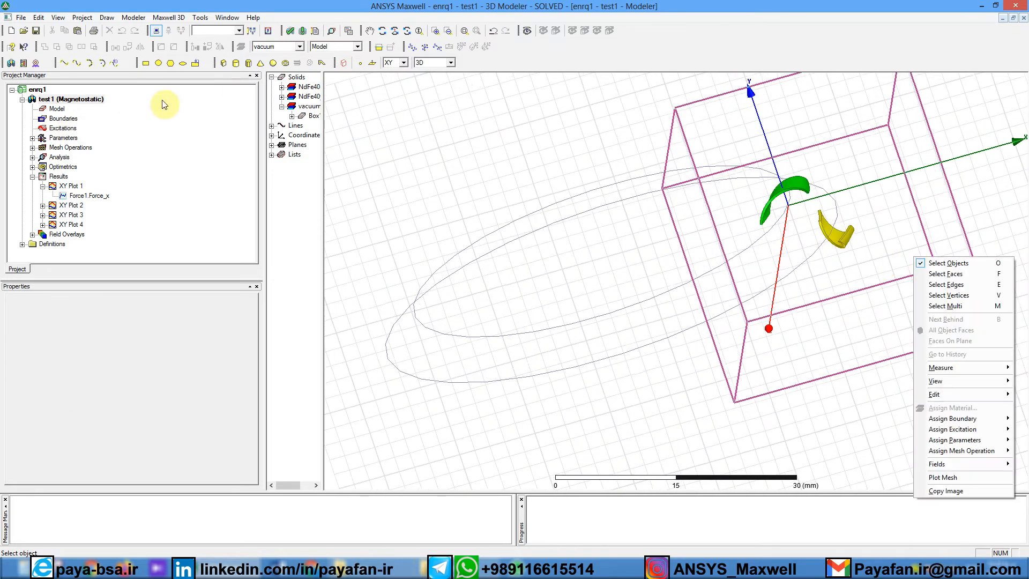
pyautogui.click(11, 64)
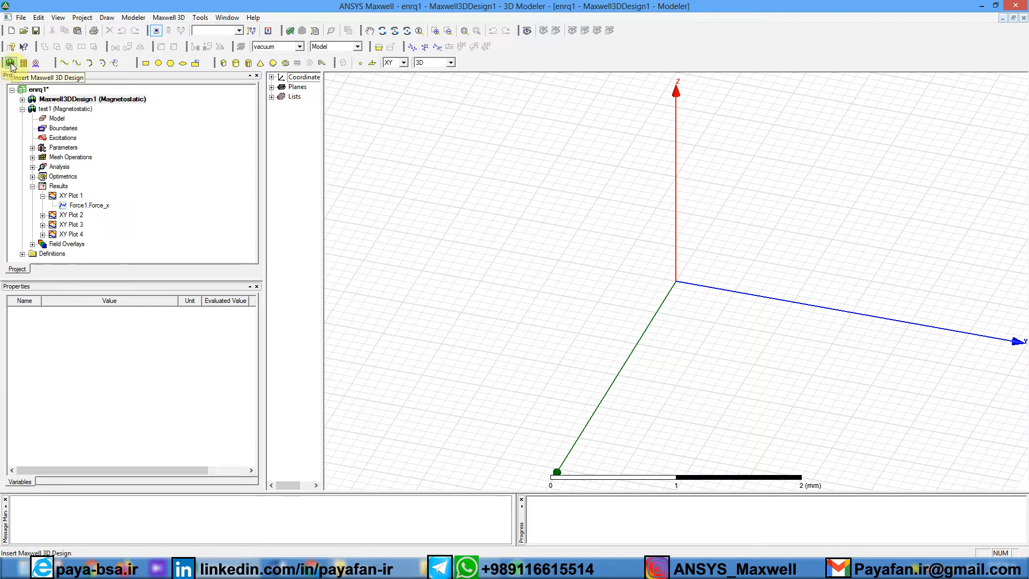
pyautogui.click(22, 100)
pyautogui.click(23, 100)
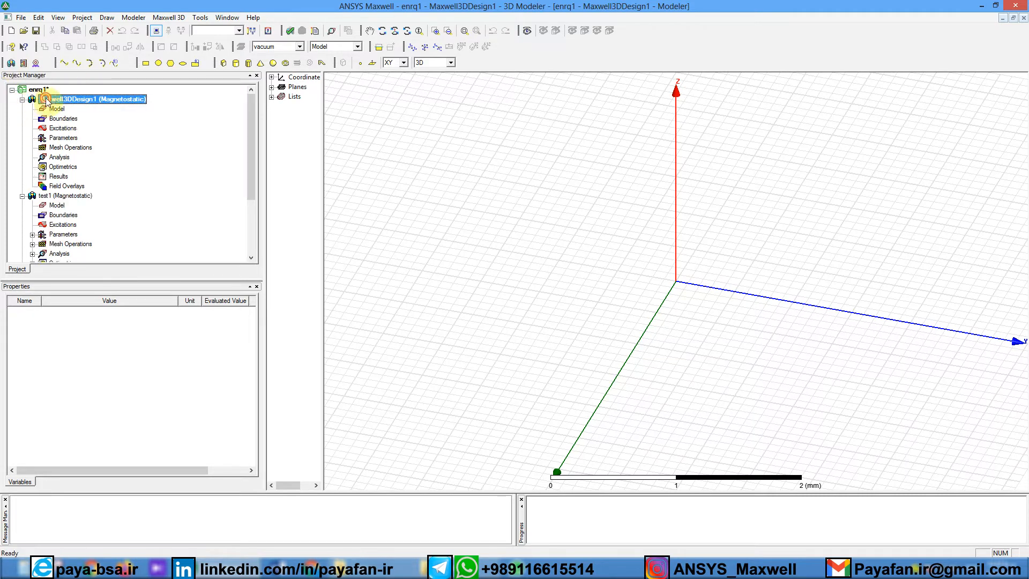
# Step: Import the "toroide para MARIO.step" geometry into the new design and clear the selection of the imported objects
pyautogui.click(134, 18)
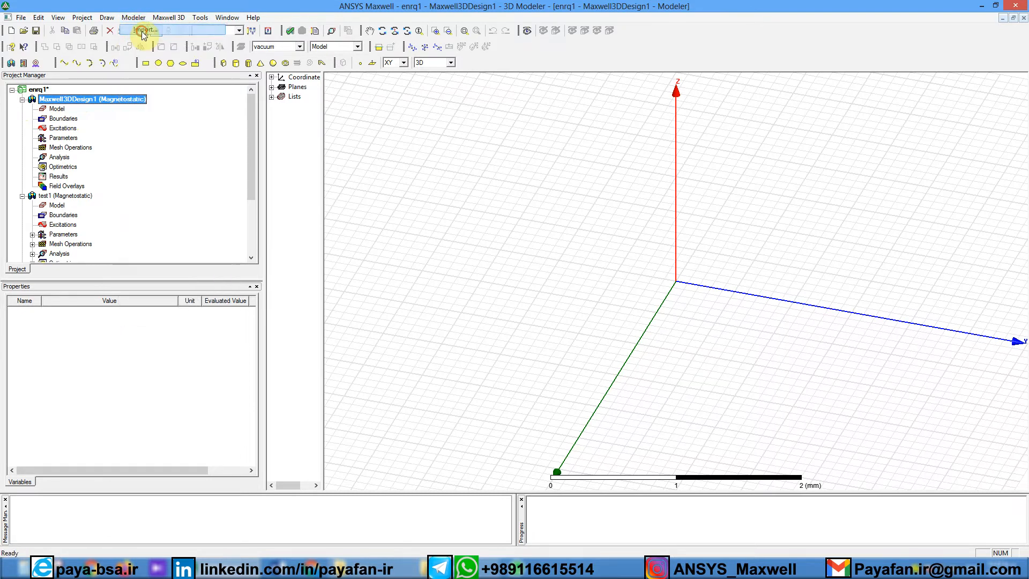
pyautogui.click(142, 32)
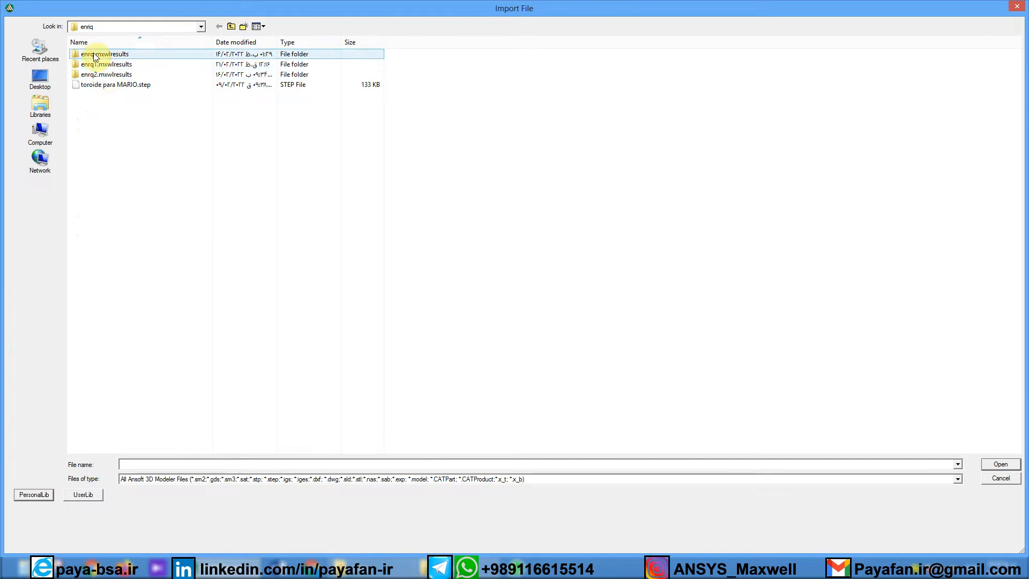
pyautogui.click(94, 88)
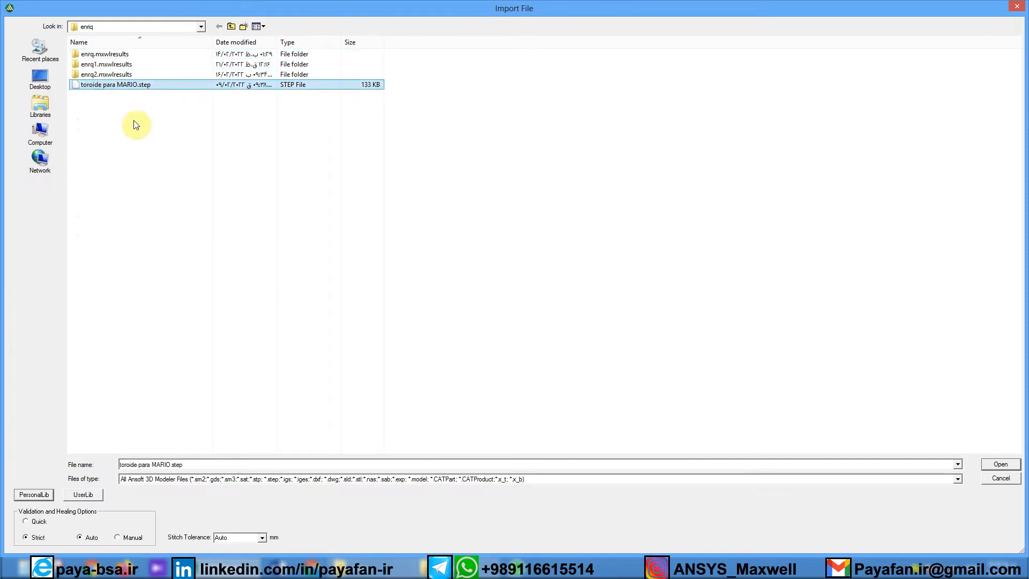
pyautogui.doubleClick(132, 87)
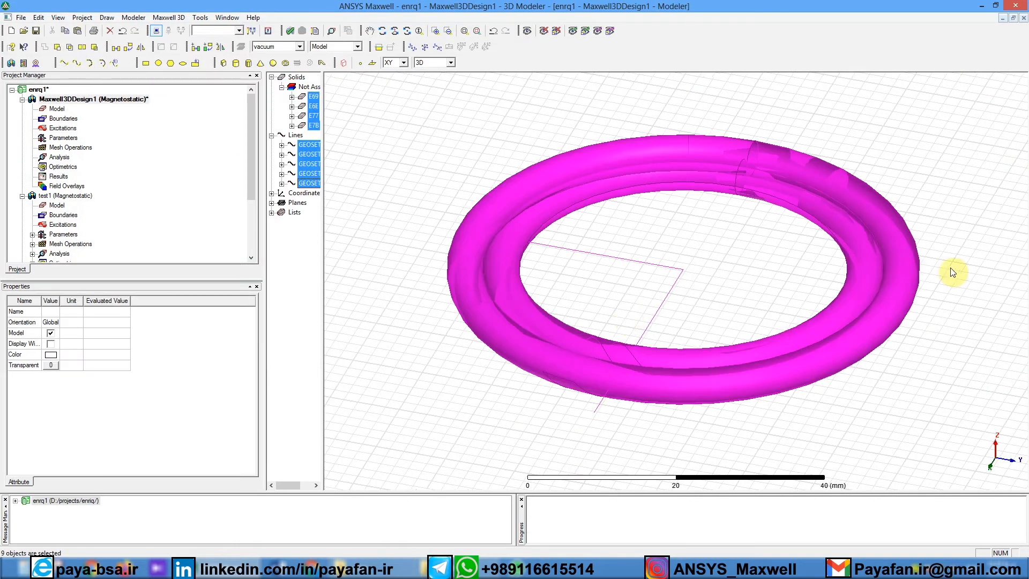
pyautogui.click(954, 273)
# Step: Examine the imported toroid geometry from different angles and distances, including the solids and guide lines it contains
pyautogui.keyDown('alt'); pyautogui.moveTo(861, 346); pyautogui.dragTo(377, 151); pyautogui.keyUp('alt')
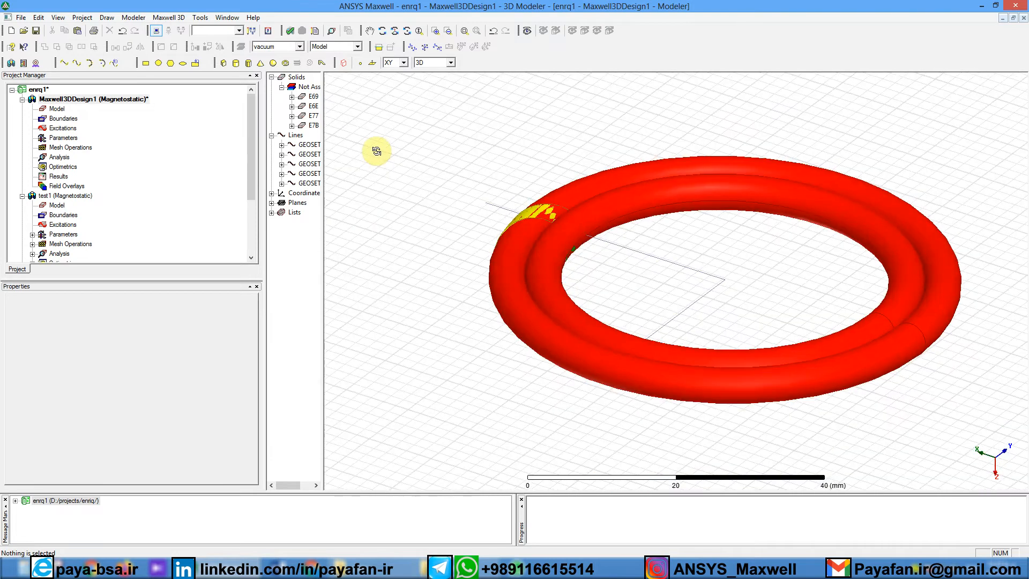
pyautogui.scroll(-5, 658, 284)
pyautogui.scroll(4, 659, 284)
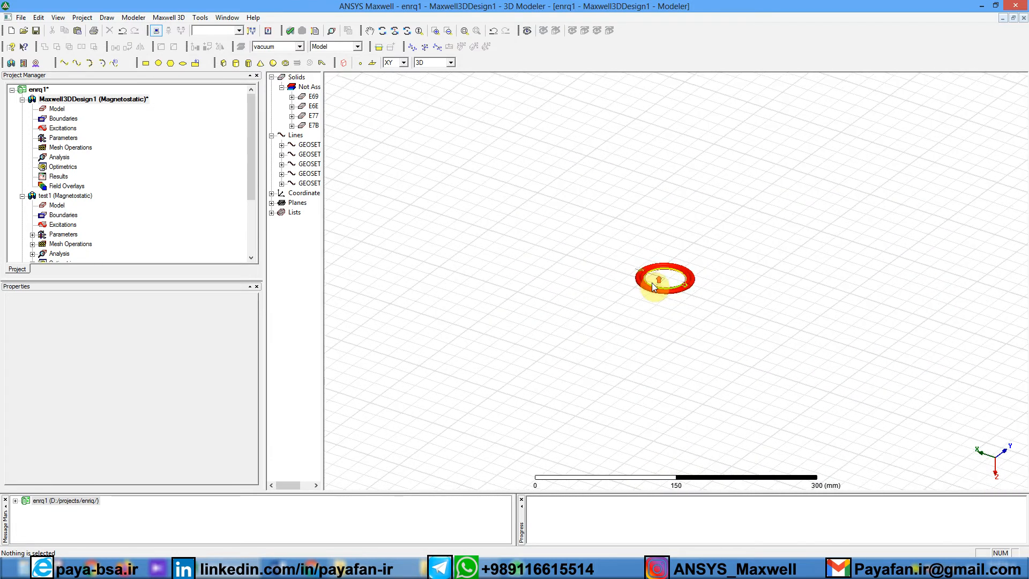
pyautogui.scroll(-2, 654, 285)
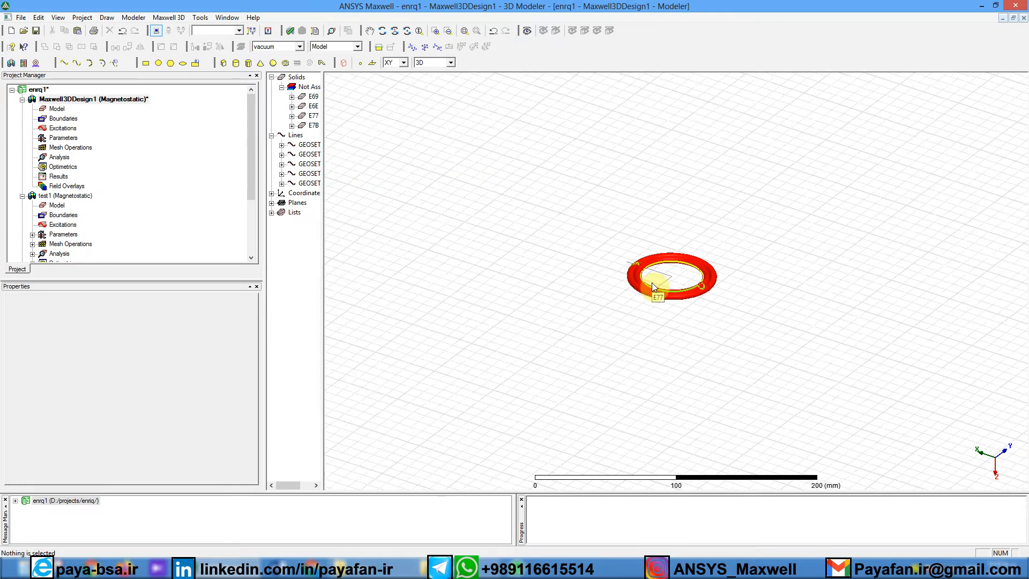
pyautogui.scroll(3, 657, 288)
pyautogui.scroll(3, 657, 288)
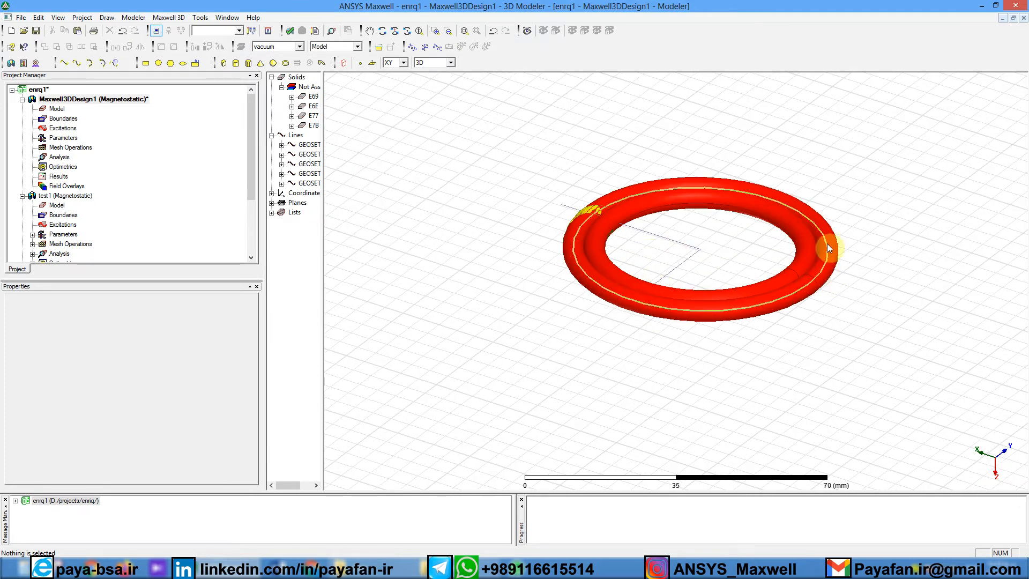
pyautogui.moveTo(877, 146); pyautogui.dragTo(533, 363)
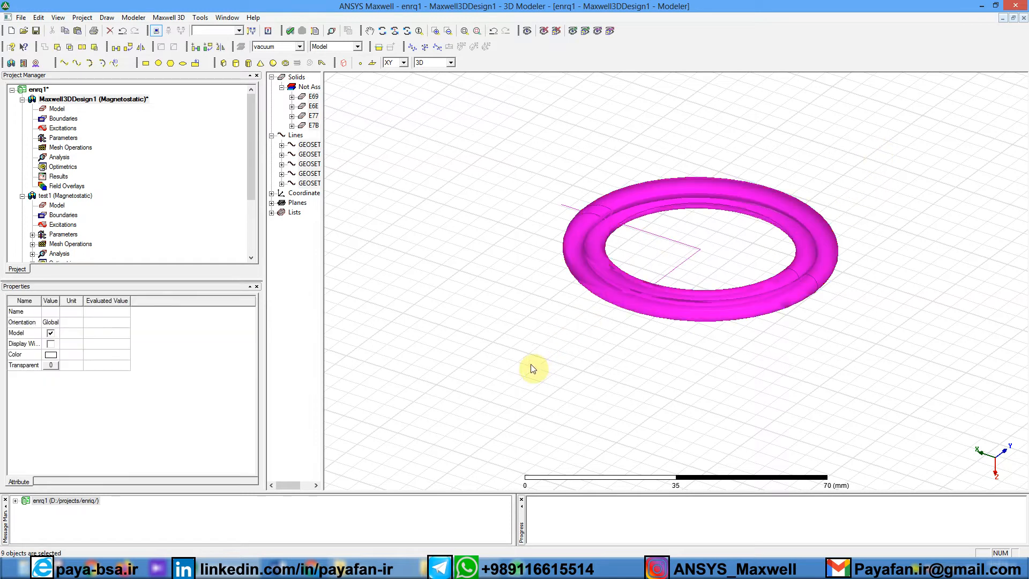
pyautogui.click(777, 125)
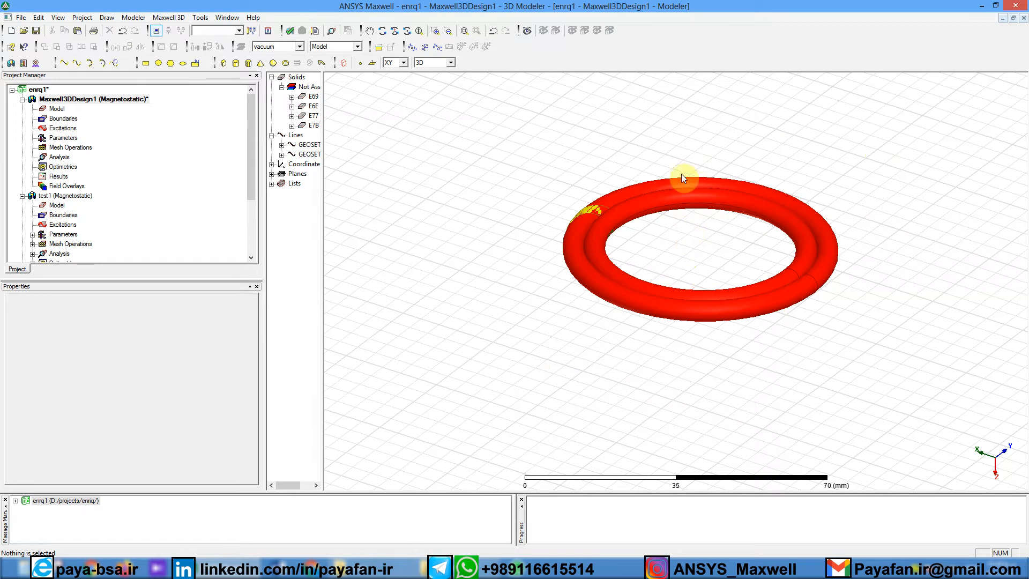
# Step: Delete the two toroidal ring solids E7B and E77, leaving the two curved magnet pieces
pyautogui.click(643, 193)
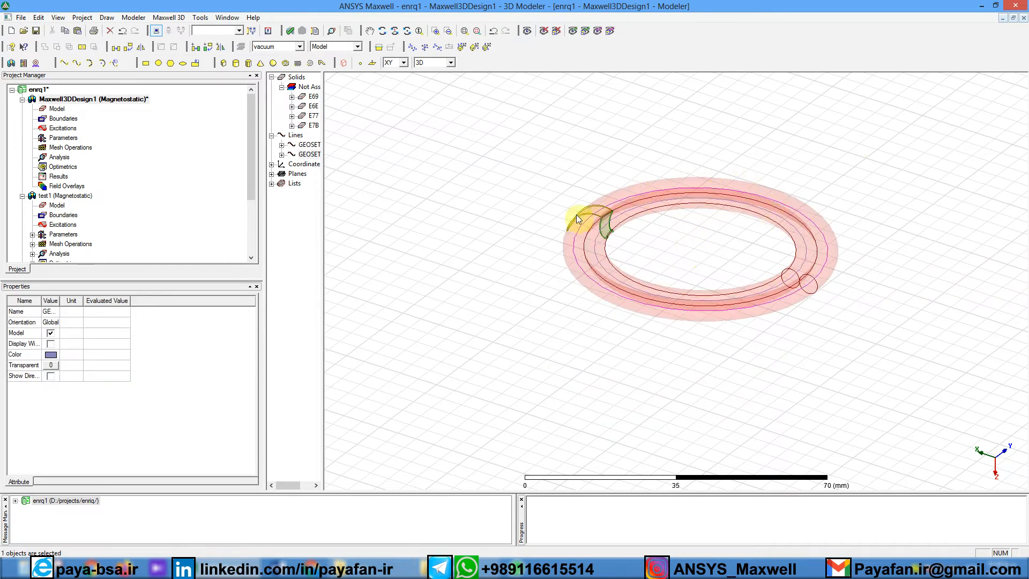
pyautogui.click(761, 191)
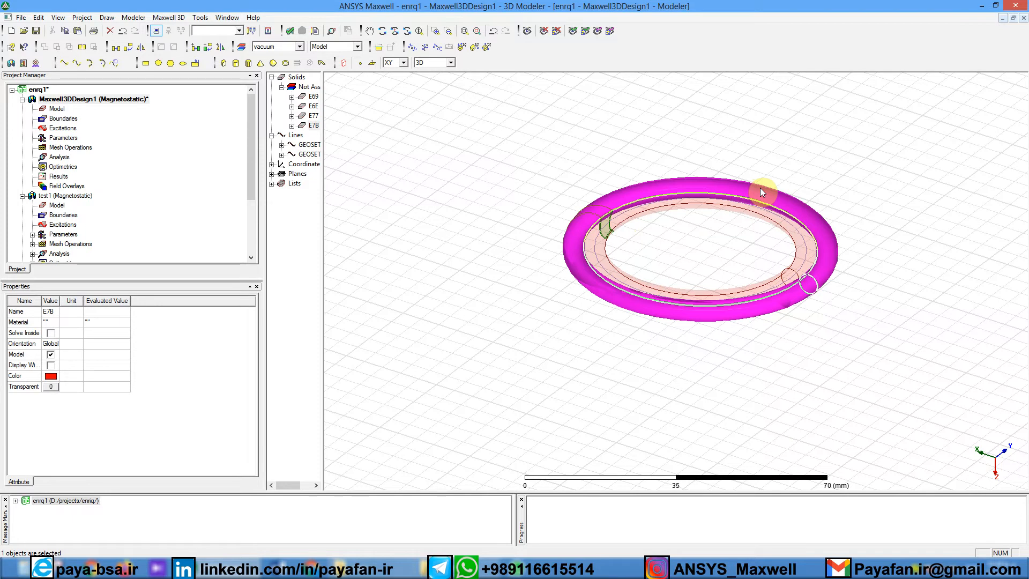
pyautogui.press('Delete')
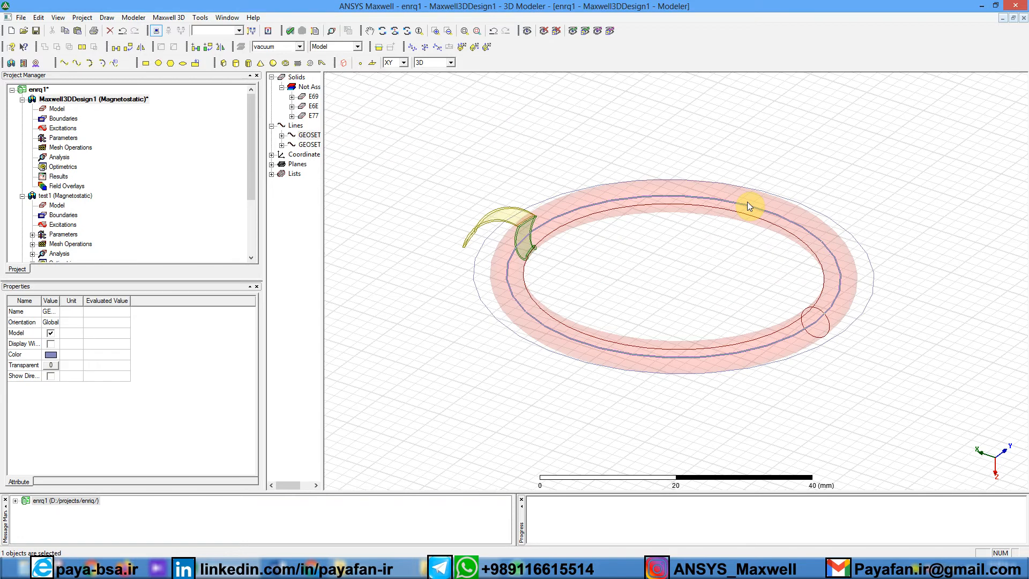
pyautogui.click(752, 199)
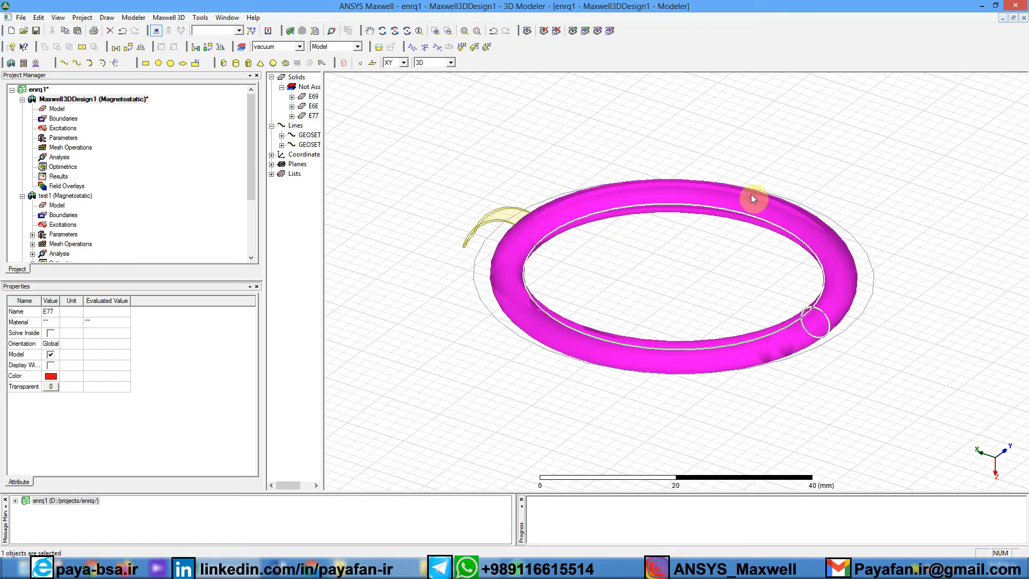
pyautogui.press('Delete')
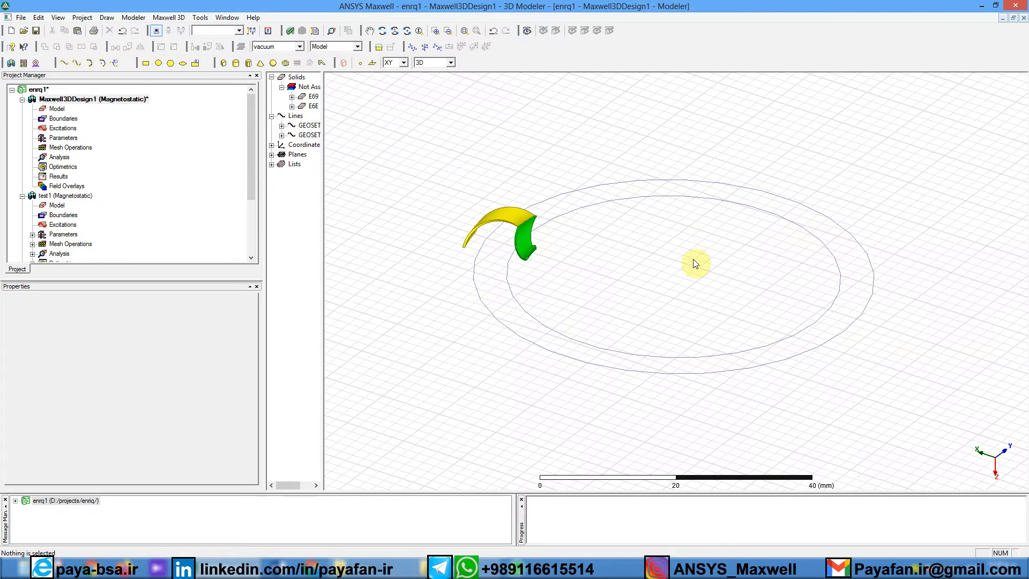
# Step: Examine the two curved magnets and the surrounding vacuum box in the test1 design from several angles
pyautogui.keyDown('alt'); pyautogui.moveTo(638, 255); pyautogui.dragTo(571, 297); pyautogui.keyUp('alt')
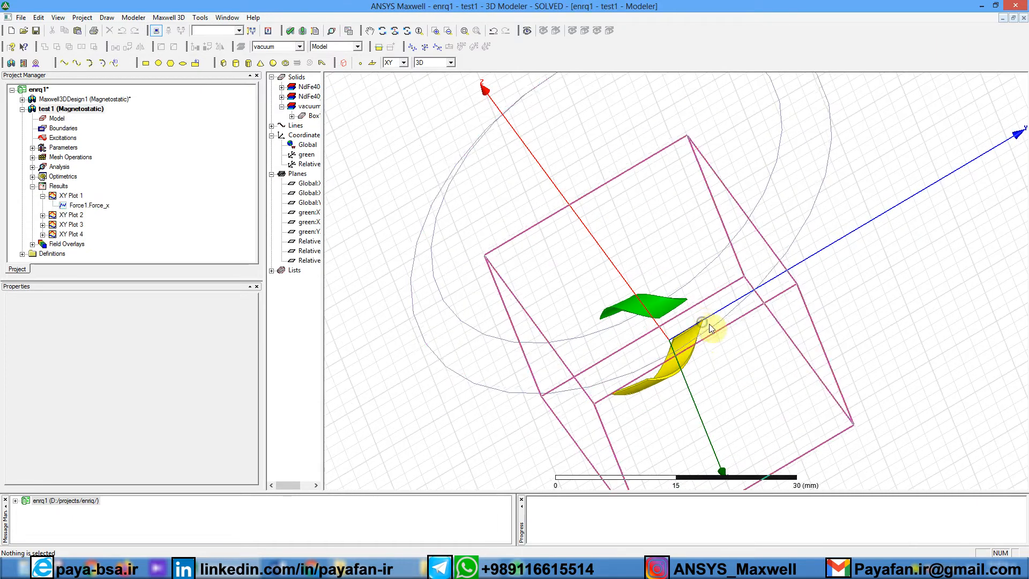
pyautogui.keyDown('alt'); pyautogui.moveTo(710, 328); pyautogui.dragTo(793, 211); pyautogui.keyUp('alt')
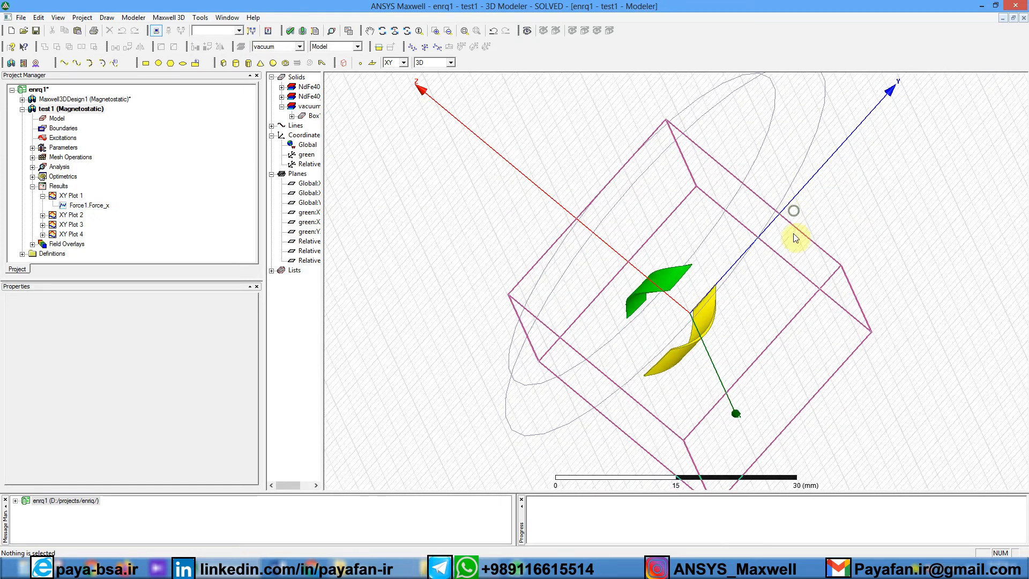
pyautogui.keyDown('alt'); pyautogui.moveTo(744, 350); pyautogui.dragTo(703, 248); pyautogui.keyUp('alt')
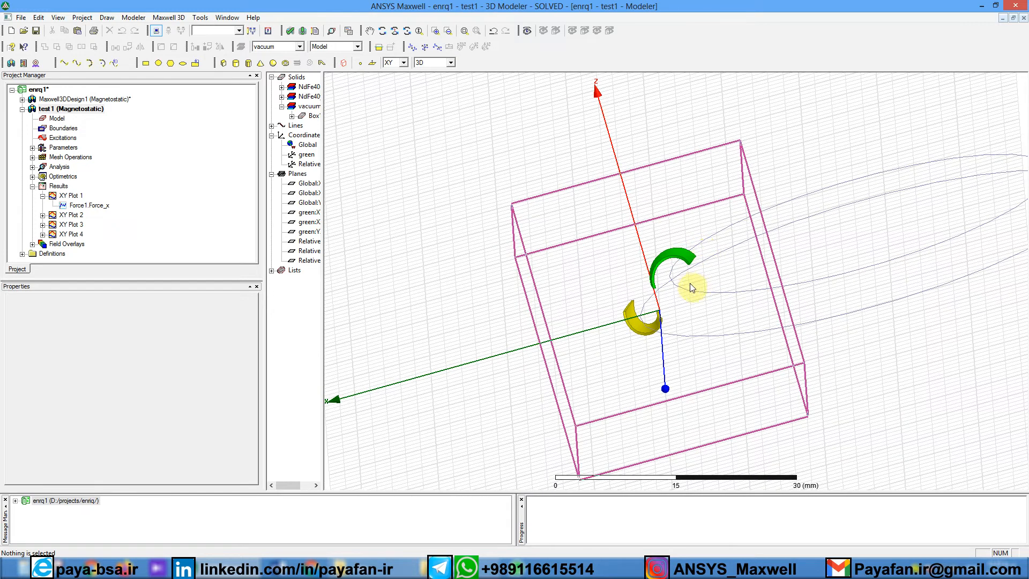
pyautogui.keyDown('alt'); pyautogui.moveTo(676, 298); pyautogui.dragTo(659, 285); pyautogui.keyUp('alt')
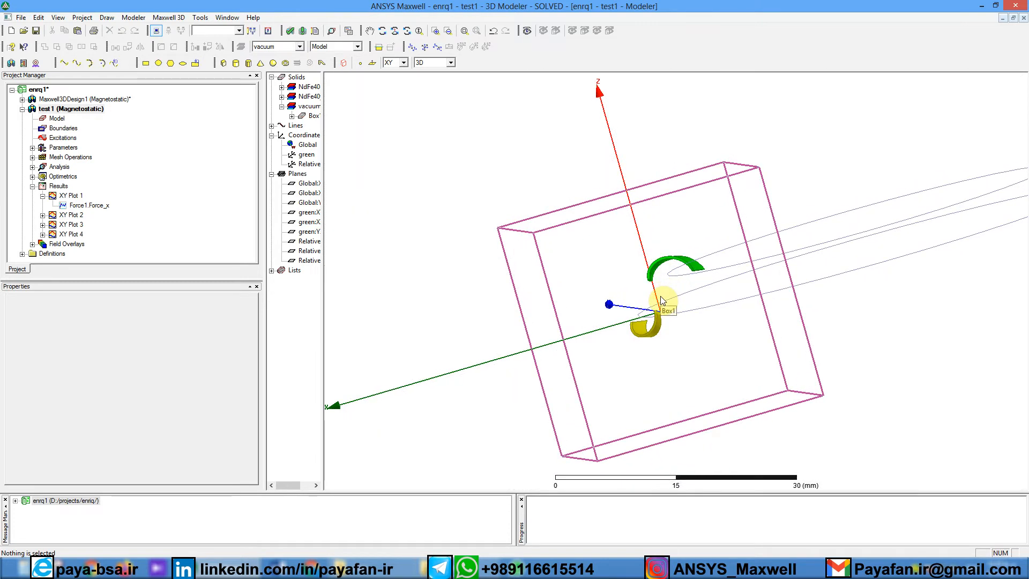
pyautogui.keyDown('alt'); pyautogui.moveTo(676, 281); pyautogui.dragTo(692, 288); pyautogui.keyUp('alt')
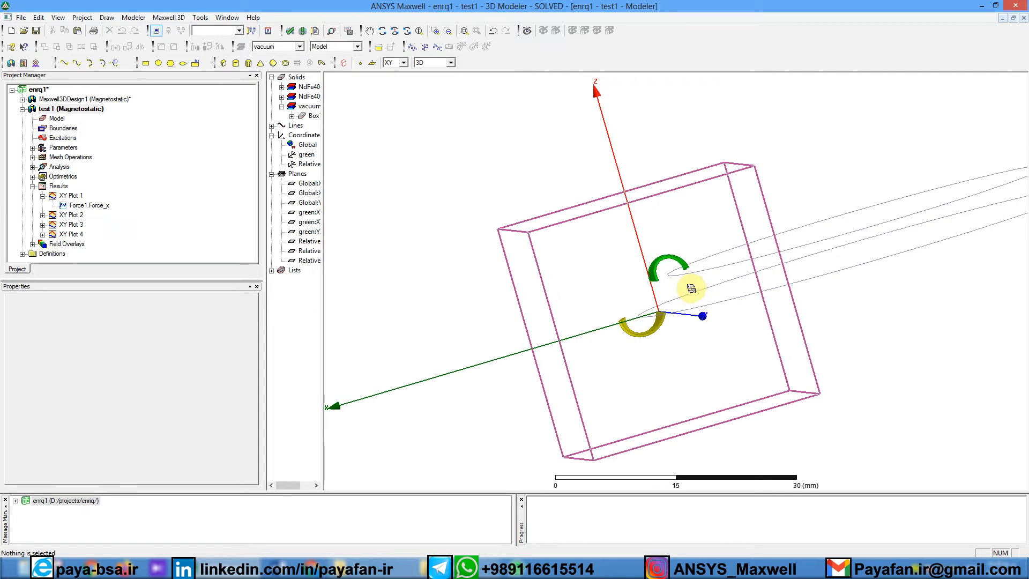
# Step: Set the test1 design variable dx to -4 mm to shift the green magnet
pyautogui.click(45, 109)
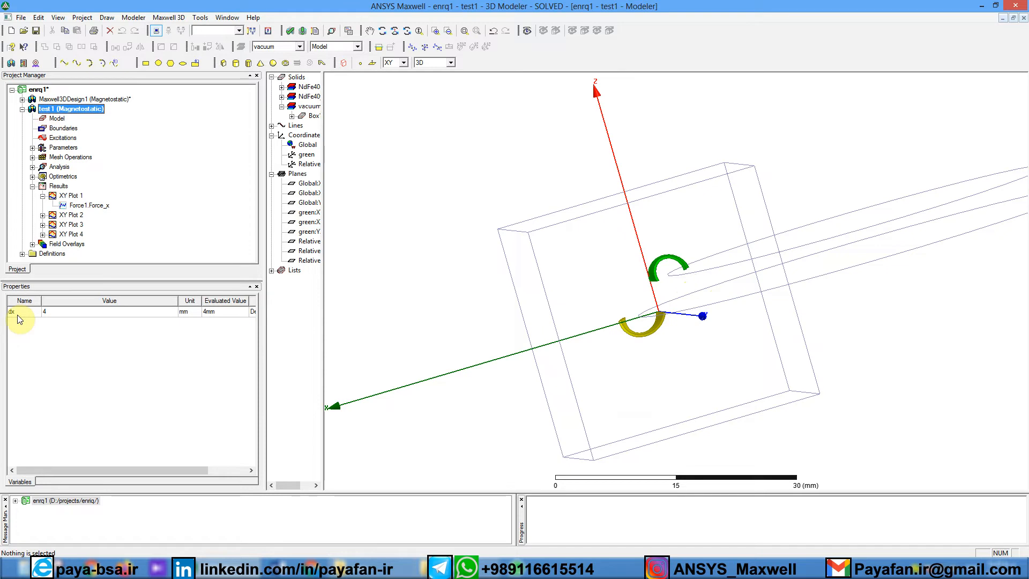
pyautogui.click(49, 318)
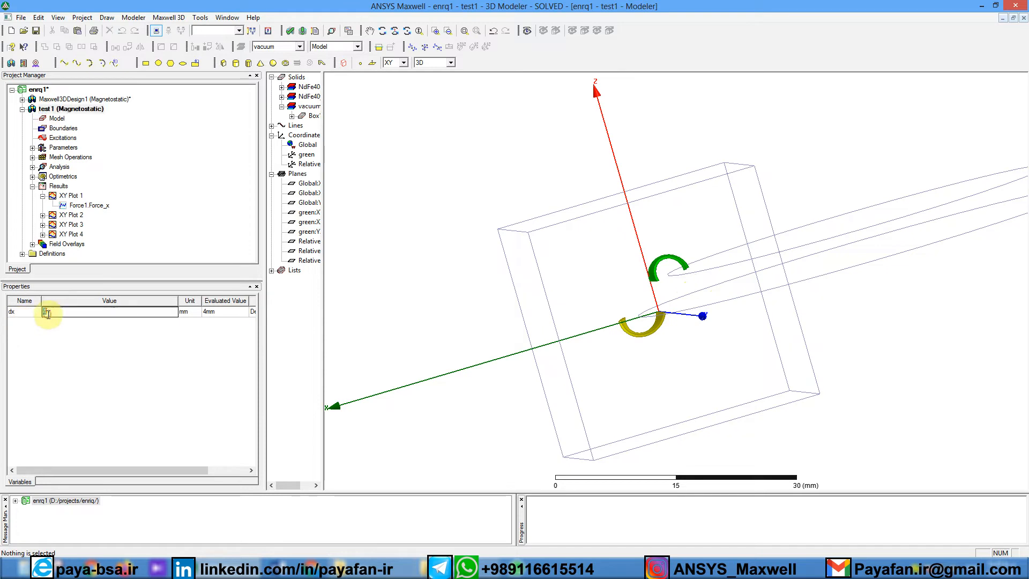
pyautogui.write('0')
pyautogui.press('Return')
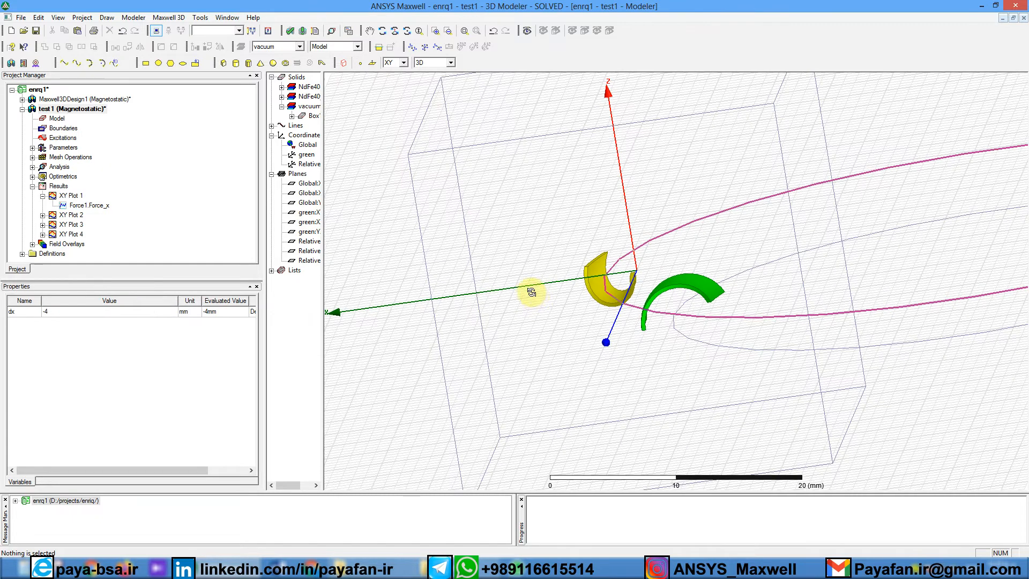
# Step: Set the design variable dx back to 4 mm
pyautogui.click(532, 296)
pyautogui.click(51, 311)
pyautogui.doubleClick(53, 312)
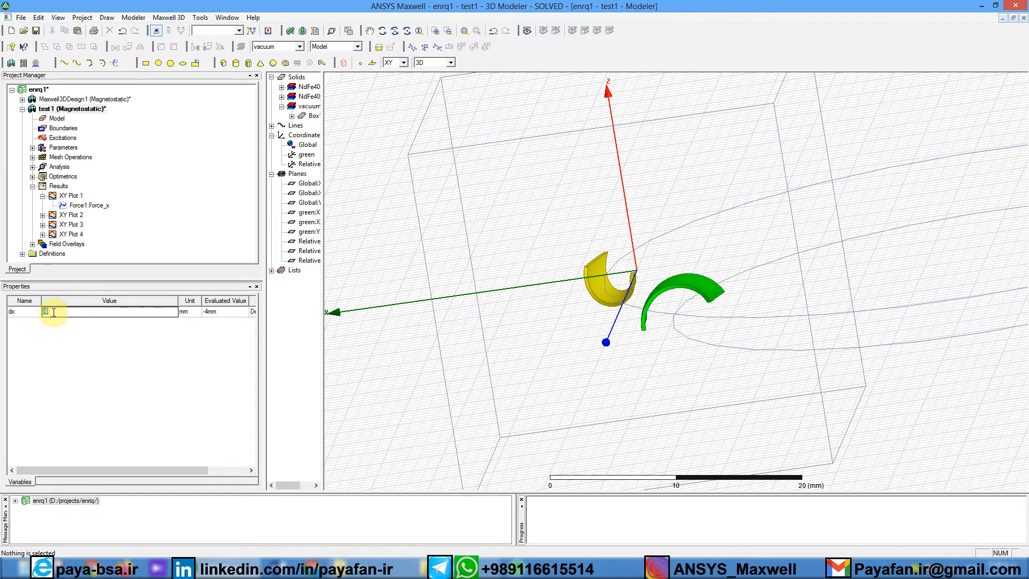
pyautogui.write('4')
pyautogui.press('Return')
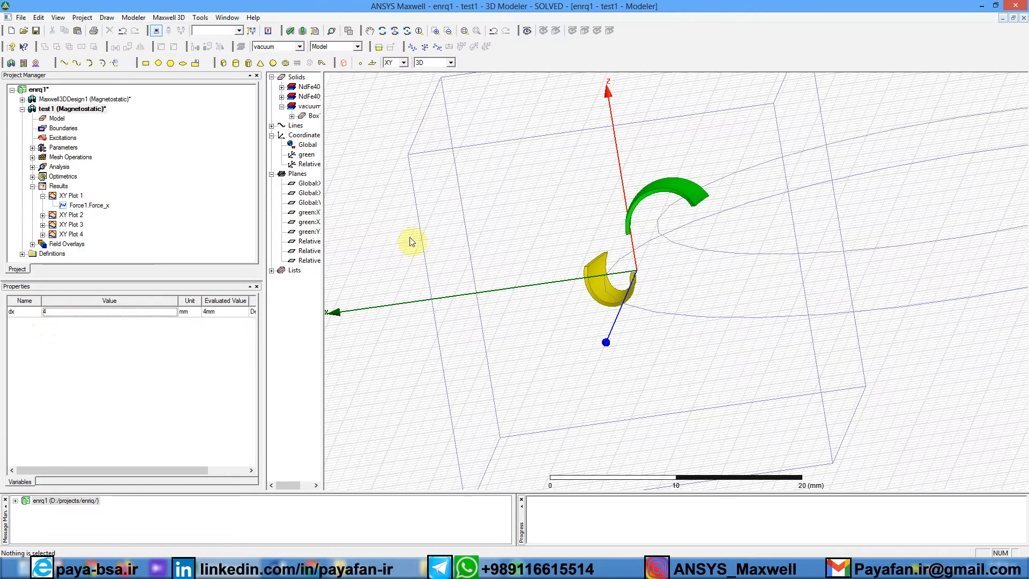
# Step: Examine the position of the green magnet relative to the yellow magnet and the coordinate axes from several angles
pyautogui.keyDown('alt'); pyautogui.moveTo(615, 333); pyautogui.dragTo(617, 354); pyautogui.keyUp('alt')
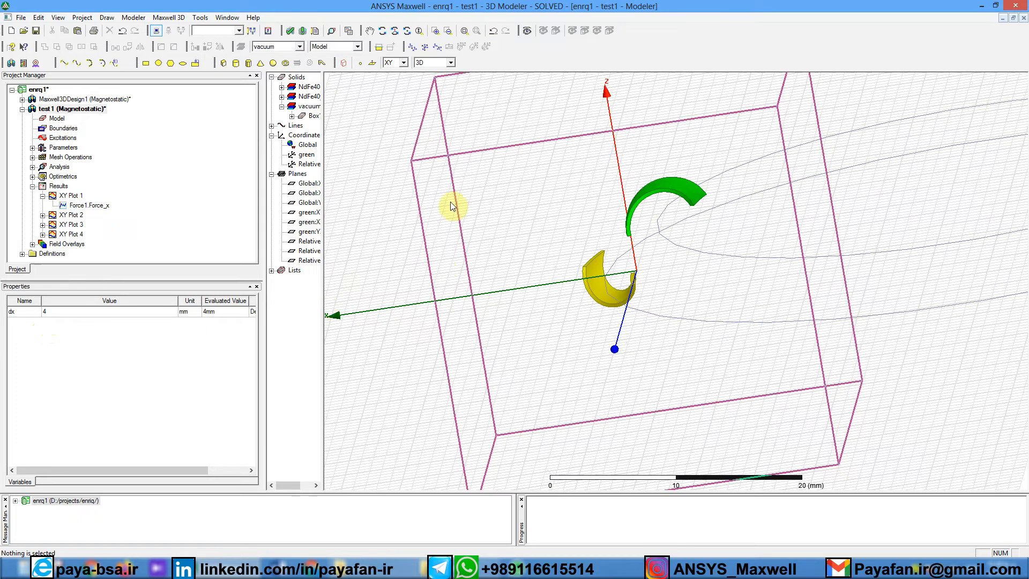
pyautogui.scroll(-2, 460, 210)
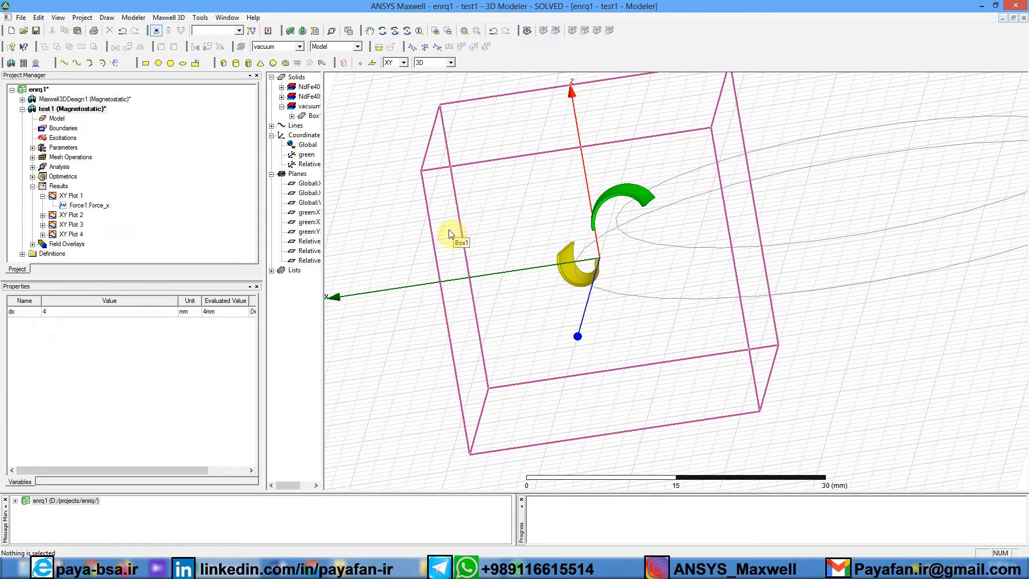
pyautogui.keyDown('alt'); pyautogui.moveTo(792, 211); pyautogui.dragTo(804, 236); pyautogui.keyUp('alt')
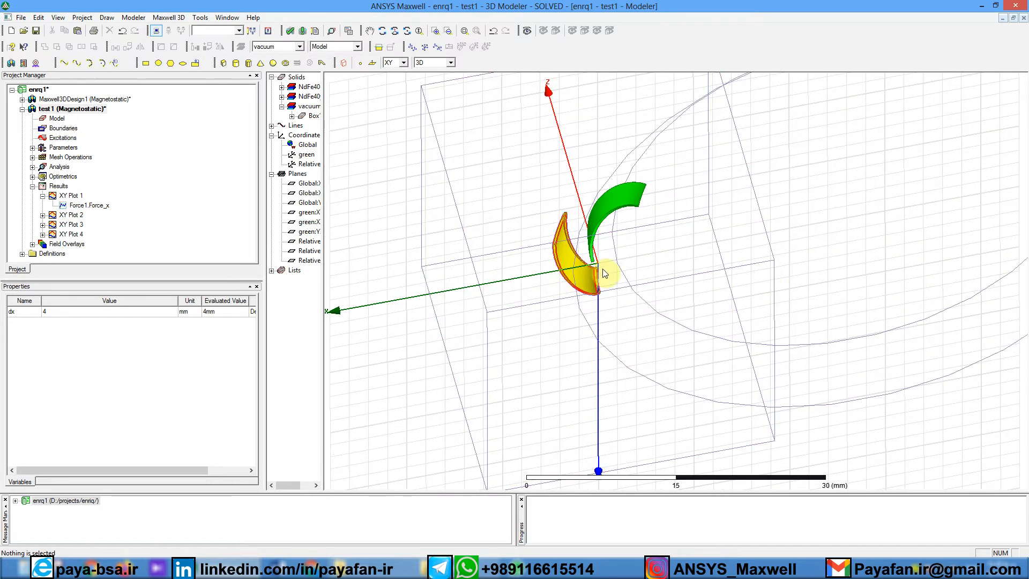
pyautogui.keyDown('alt'); pyautogui.moveTo(605, 272); pyautogui.dragTo(663, 247); pyautogui.keyUp('alt')
pyautogui.scroll(4, 593, 221)
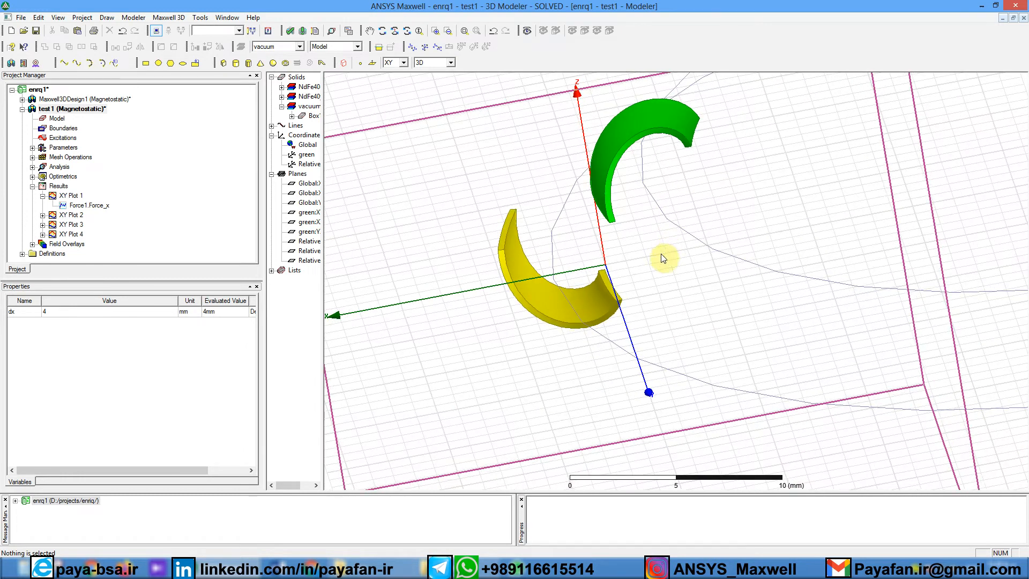
pyautogui.scroll(-3, 679, 232)
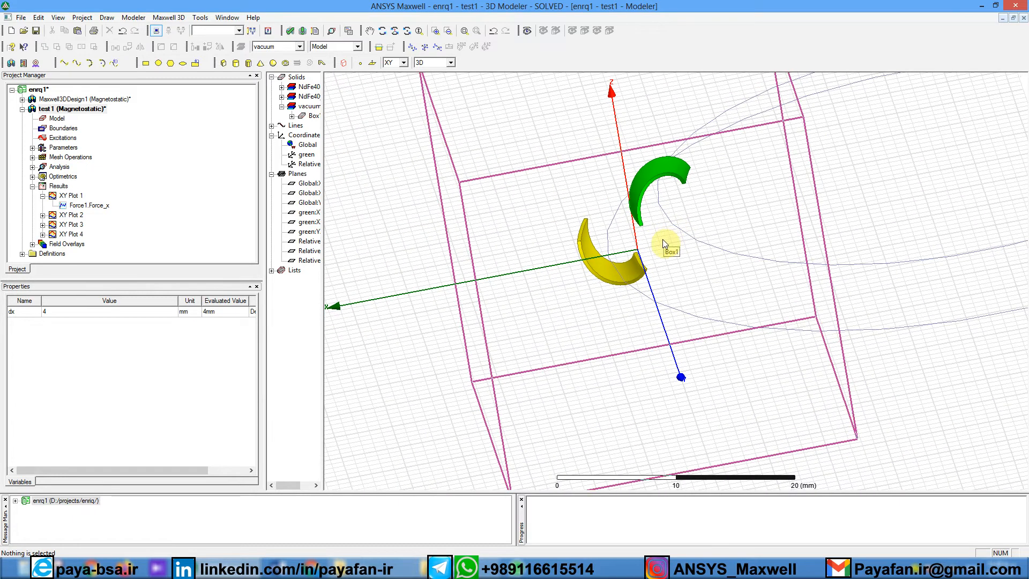
pyautogui.moveTo(663, 239)
pyautogui.keyDown('alt'); pyautogui.mouseDown()
pyautogui.moveTo(661, 223)
pyautogui.moveTo(650, 231)
pyautogui.mouseUp(); pyautogui.keyUp('alt')
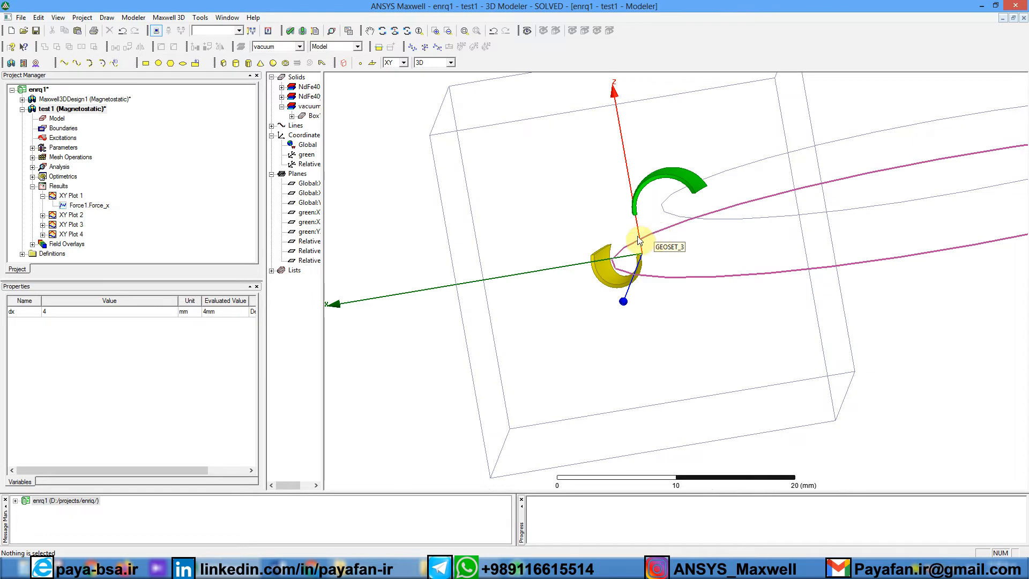
pyautogui.keyDown('alt'); pyautogui.moveTo(652, 223); pyautogui.dragTo(532, 94); pyautogui.keyUp('alt')
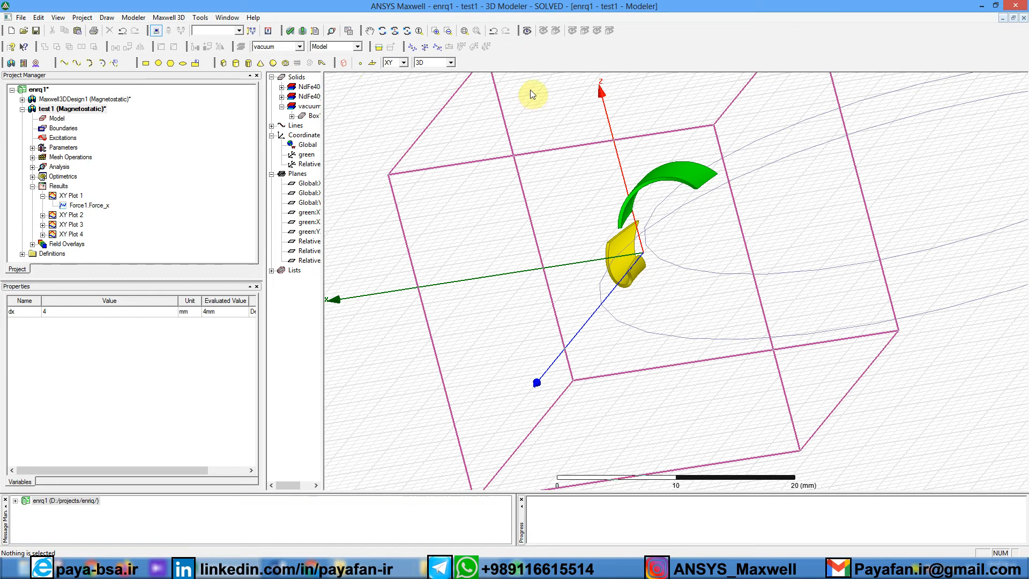
# Step: Create a relative coordinate system with both offset and rotation, placing its origin at about -3, 9, 0 mm
pyautogui.click(435, 48)
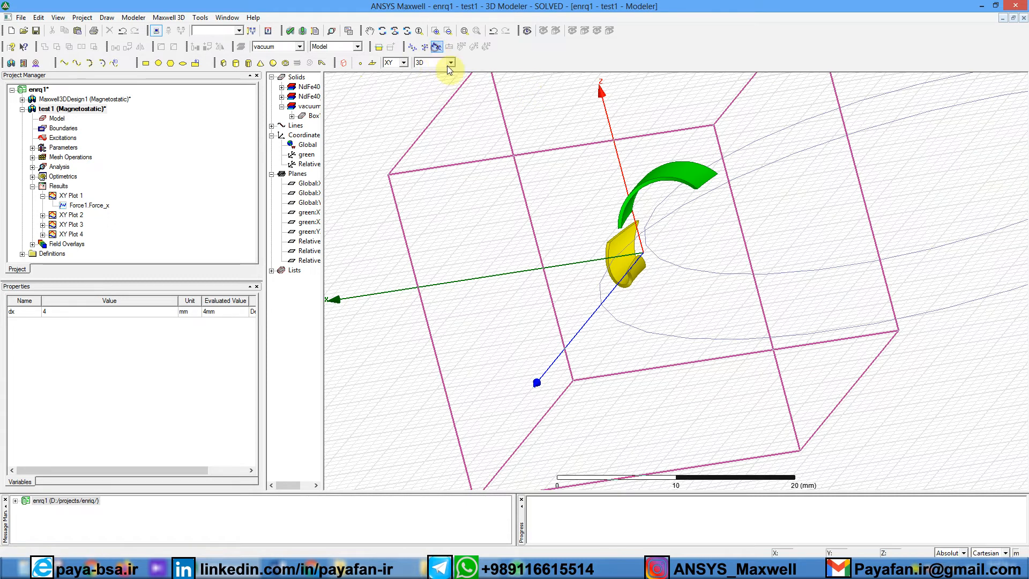
pyautogui.click(646, 285)
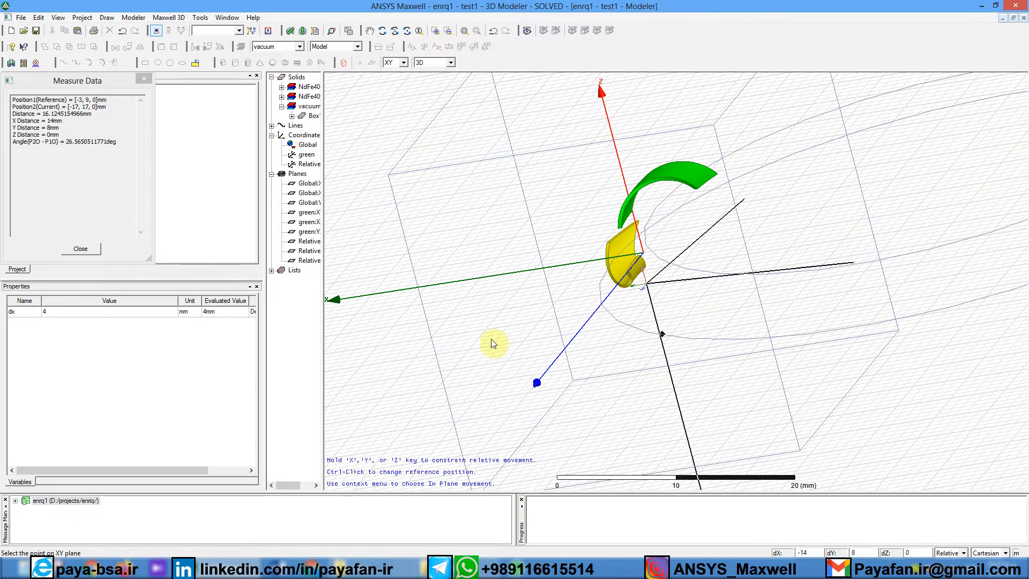
pyautogui.click(827, 366)
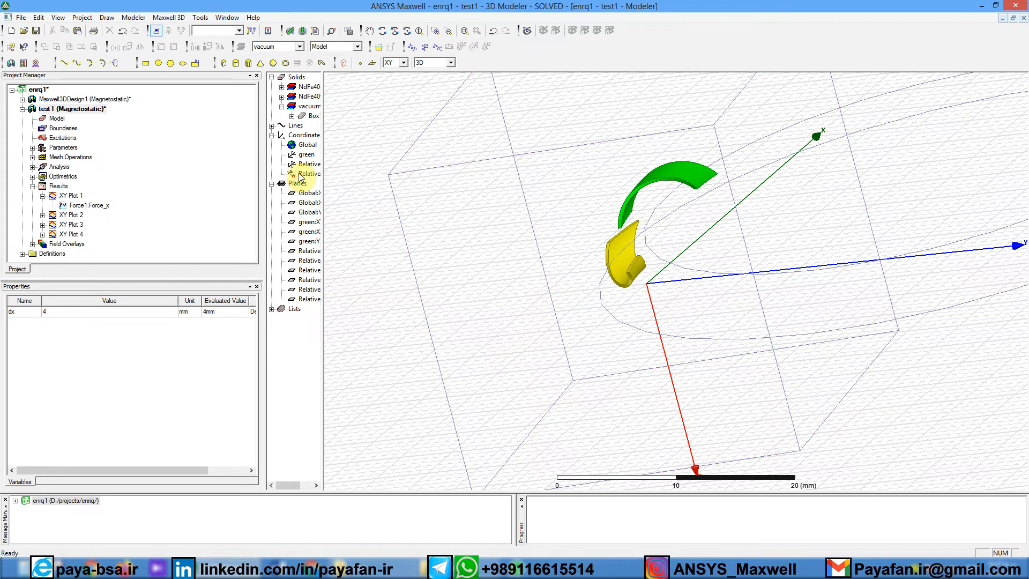
# Step: Delete the RelativeCS3 coordinate system from the model
pyautogui.moveTo(323, 173)
pyautogui.mouseDown()
pyautogui.moveTo(336, 165)
pyautogui.moveTo(340, 181)
pyautogui.mouseUp()
pyautogui.click(321, 174)
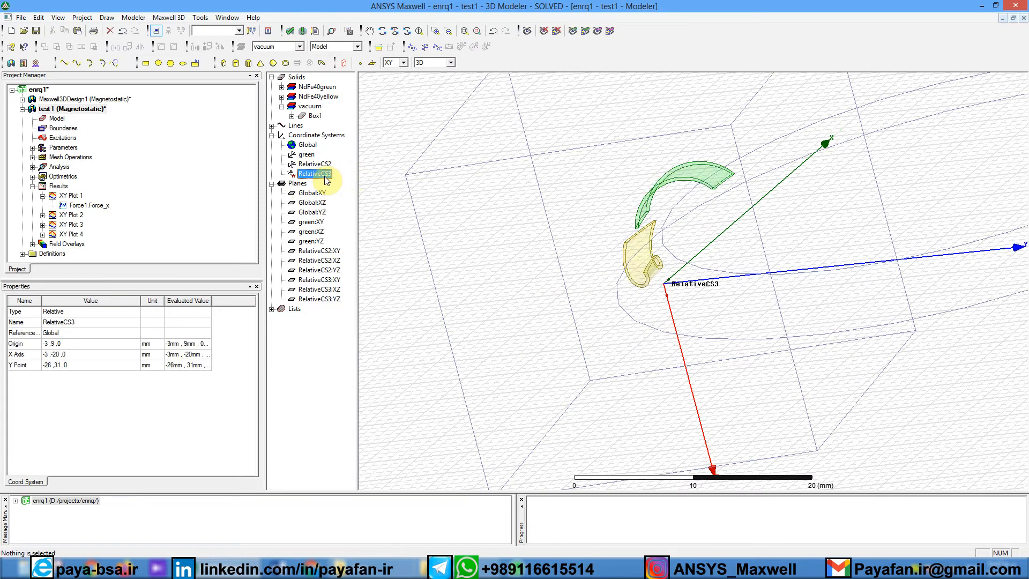
pyautogui.press('Delete')
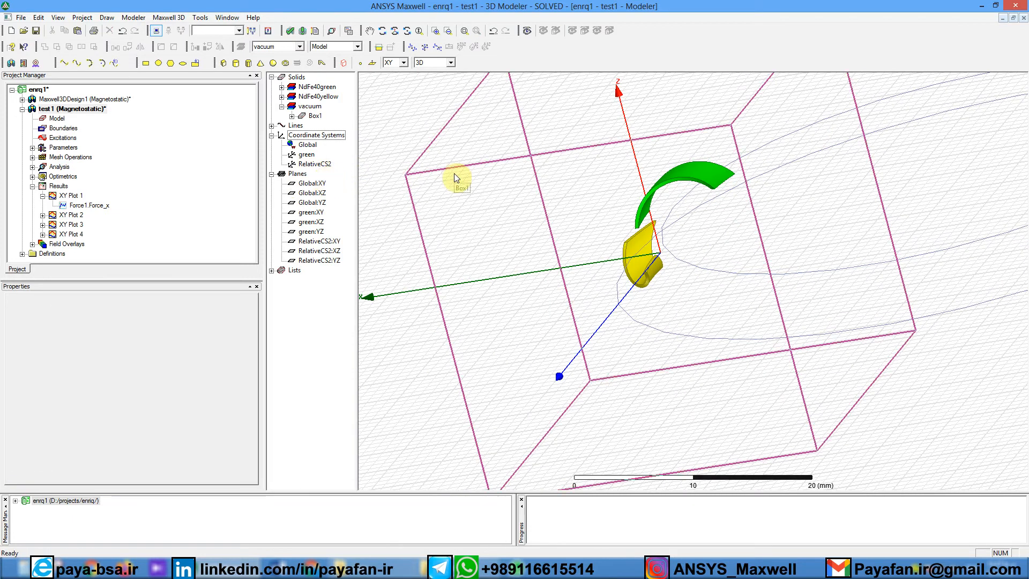
# Step: Examine the origins and axes of the green and RelativeCS2 coordinate systems relative to the two magnets from several angles
pyautogui.click(307, 154)
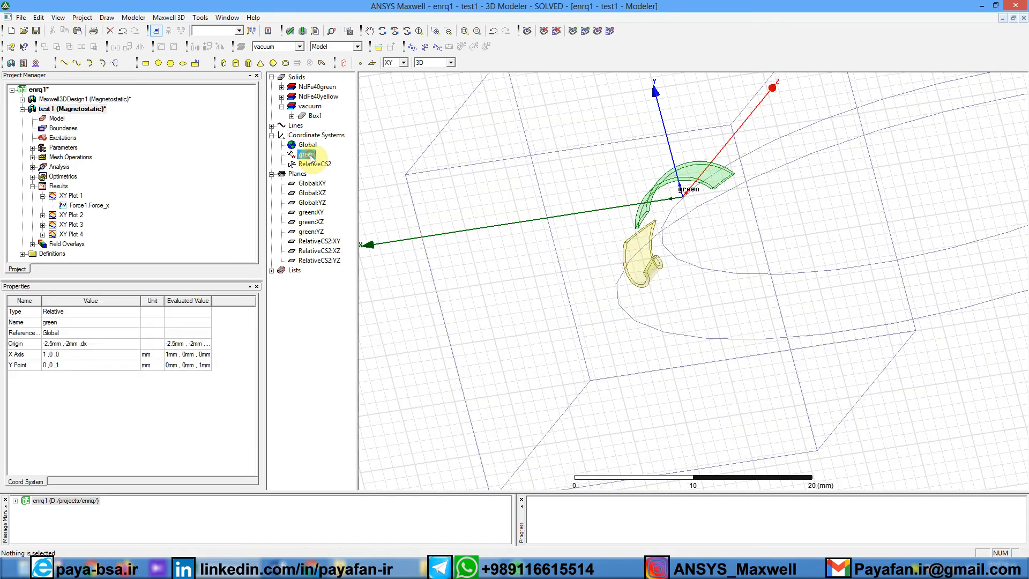
pyautogui.keyDown('alt'); pyautogui.moveTo(723, 202); pyautogui.dragTo(683, 205); pyautogui.keyUp('alt')
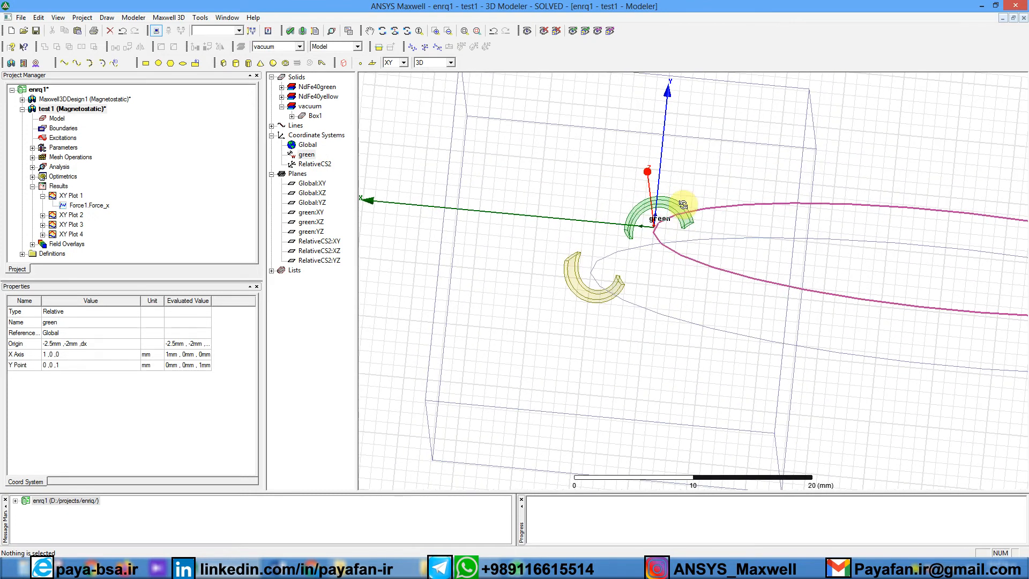
pyautogui.click(314, 164)
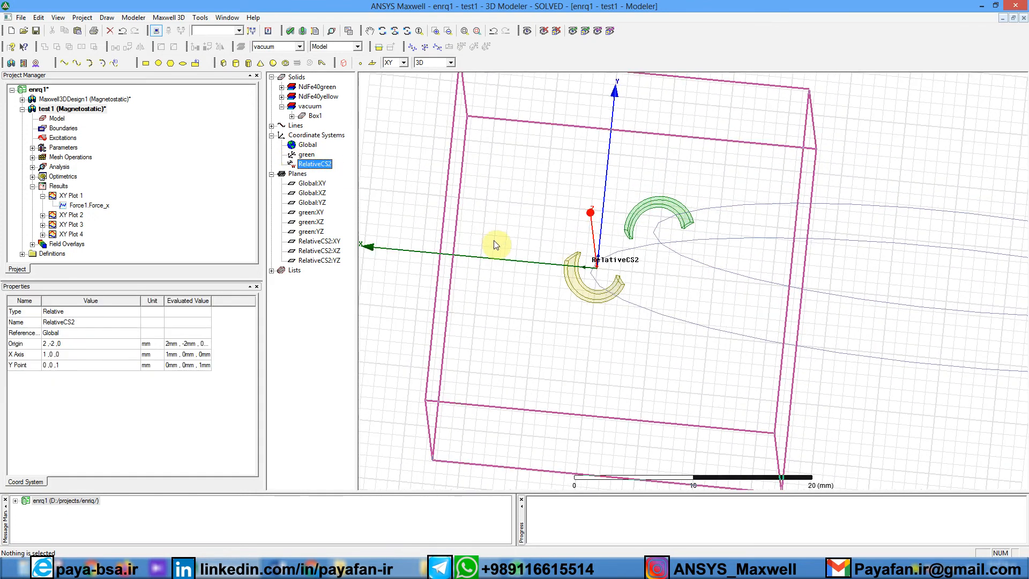
pyautogui.keyDown('alt'); pyautogui.moveTo(594, 270); pyautogui.dragTo(726, 302); pyautogui.keyUp('alt')
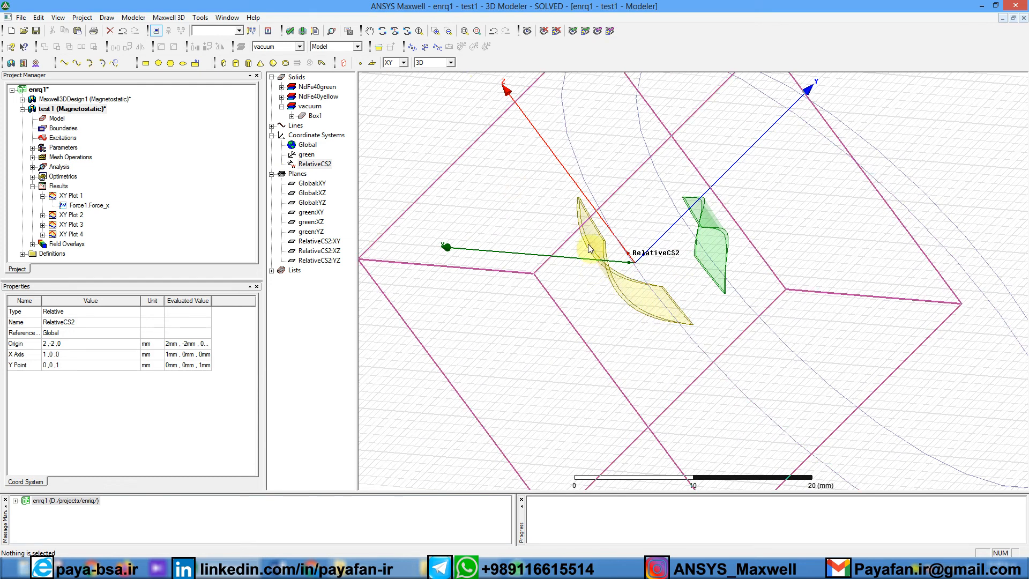
pyautogui.keyDown('alt'); pyautogui.moveTo(480, 247); pyautogui.dragTo(592, 214); pyautogui.keyUp('alt')
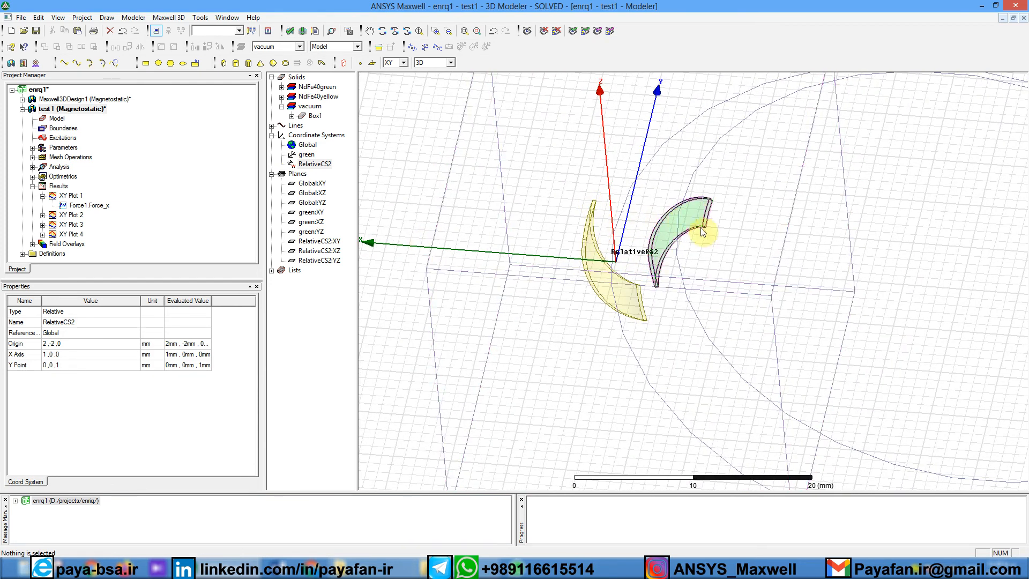
pyautogui.keyDown('alt'); pyautogui.moveTo(641, 256); pyautogui.dragTo(614, 208); pyautogui.keyUp('alt')
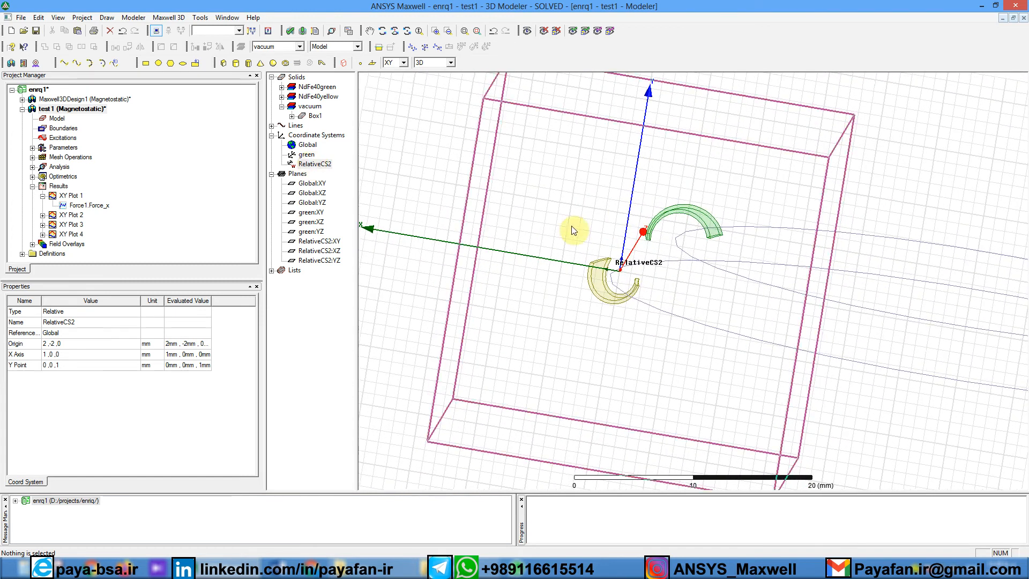
pyautogui.click(303, 156)
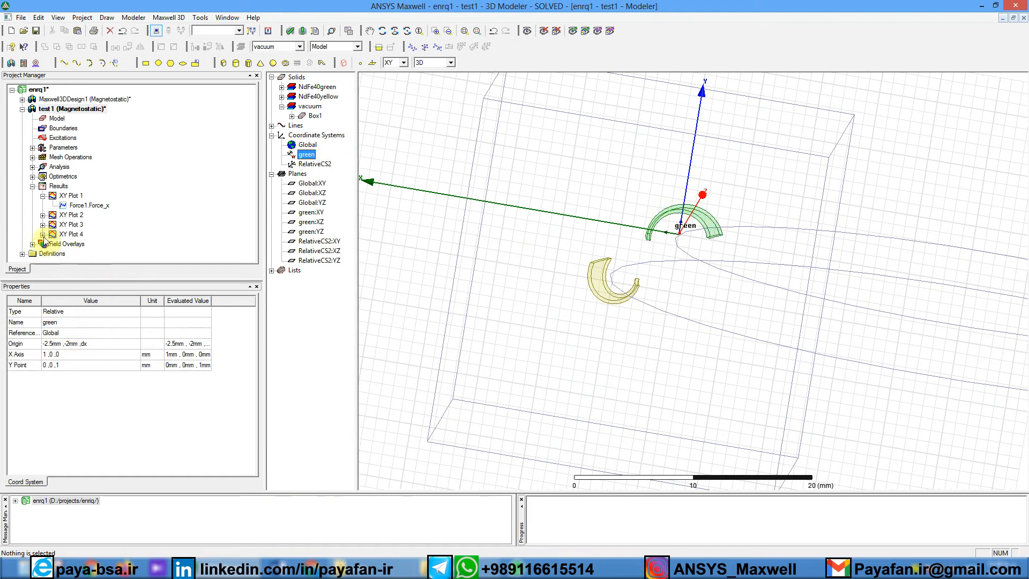
# Step: Set the test1 design variable dx to 0 mm
pyautogui.click(62, 110)
pyautogui.click(62, 311)
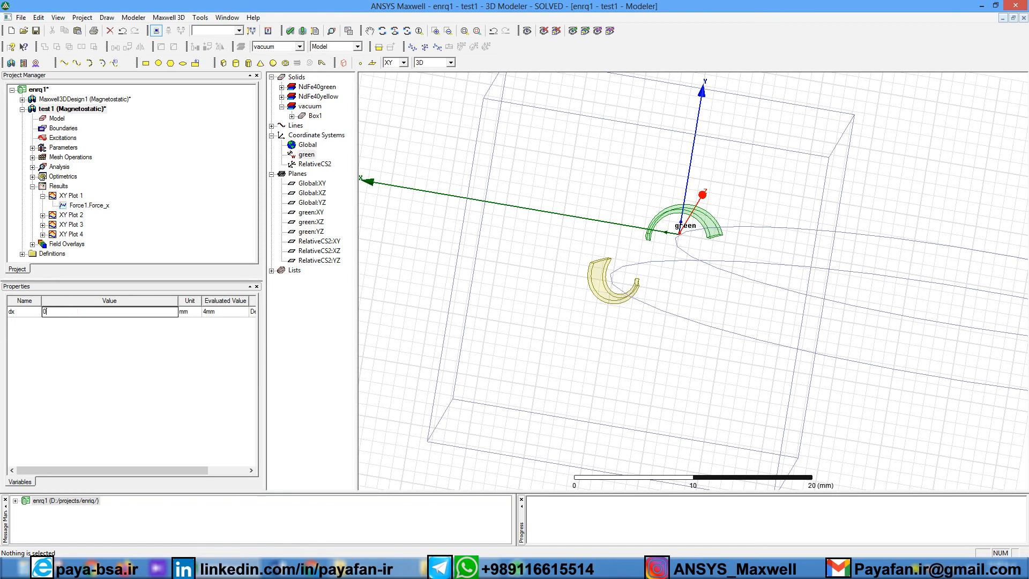
pyautogui.write('0')
pyautogui.press('Return')
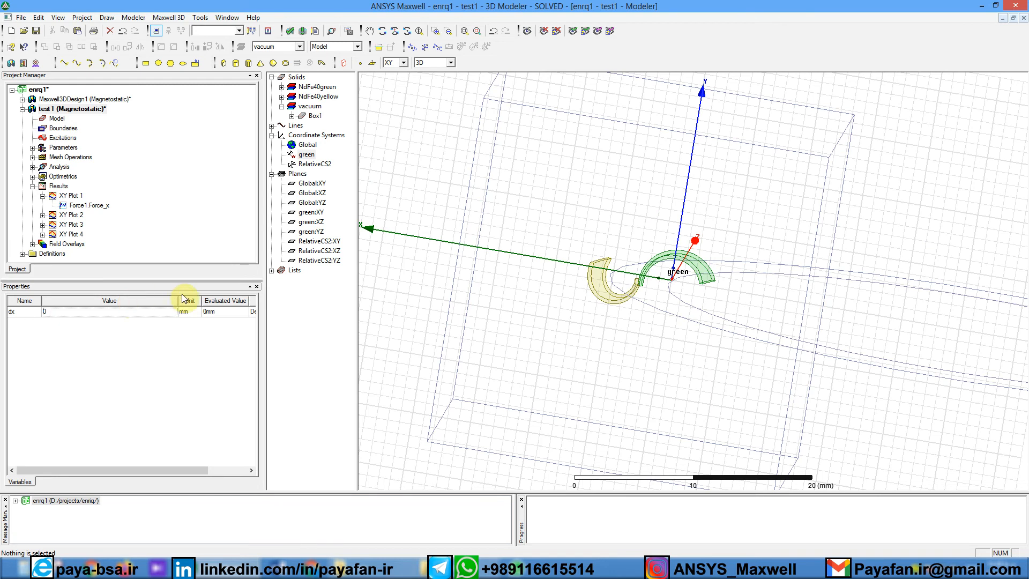
# Step: Open the design properties of the test1 design
pyautogui.rightClick(83, 108)
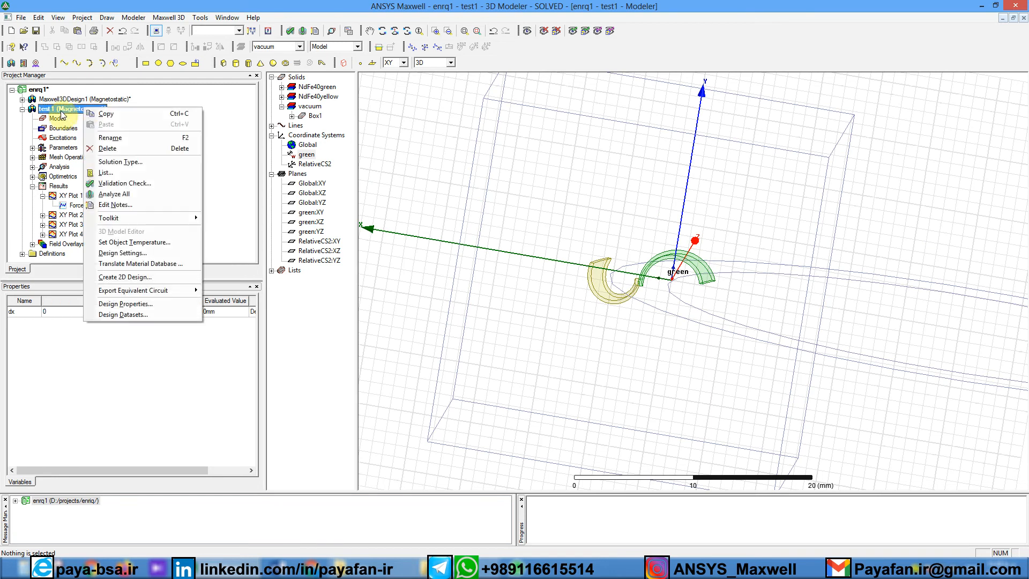
pyautogui.click(145, 306)
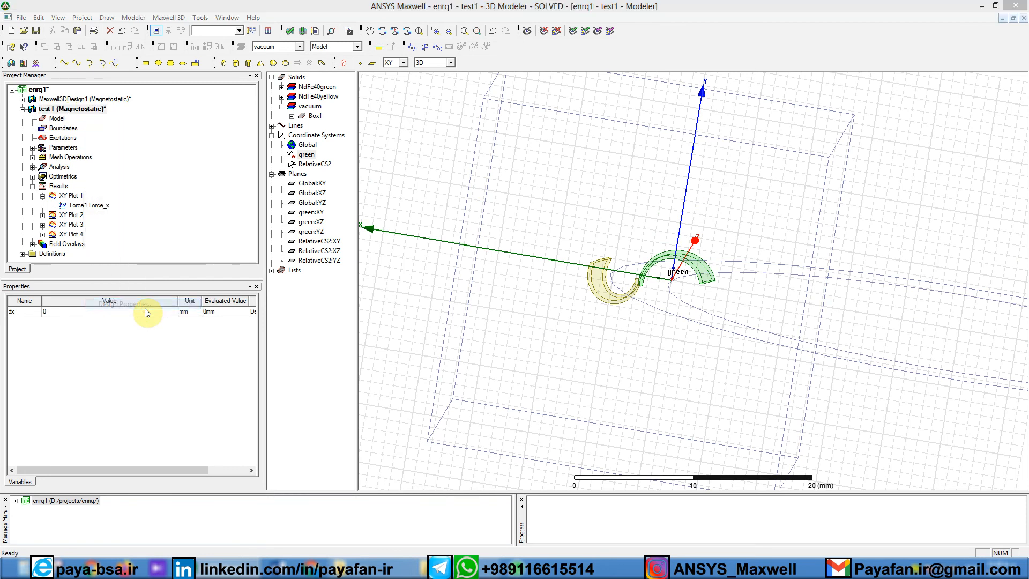